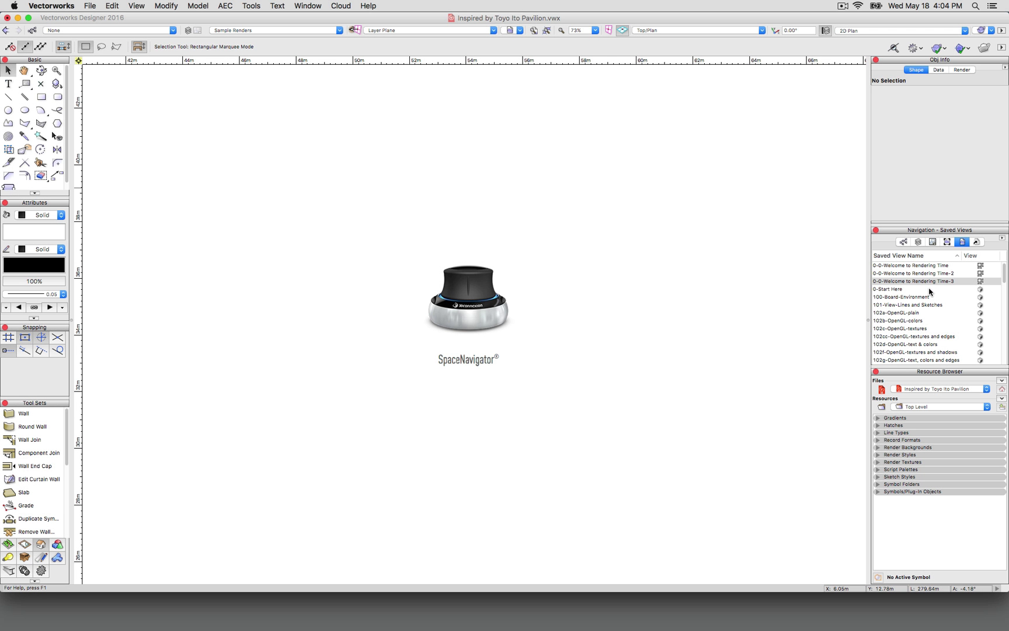
# Show the pavilion exterior using the saved view 0-Start Here
pyautogui.click(930, 290)
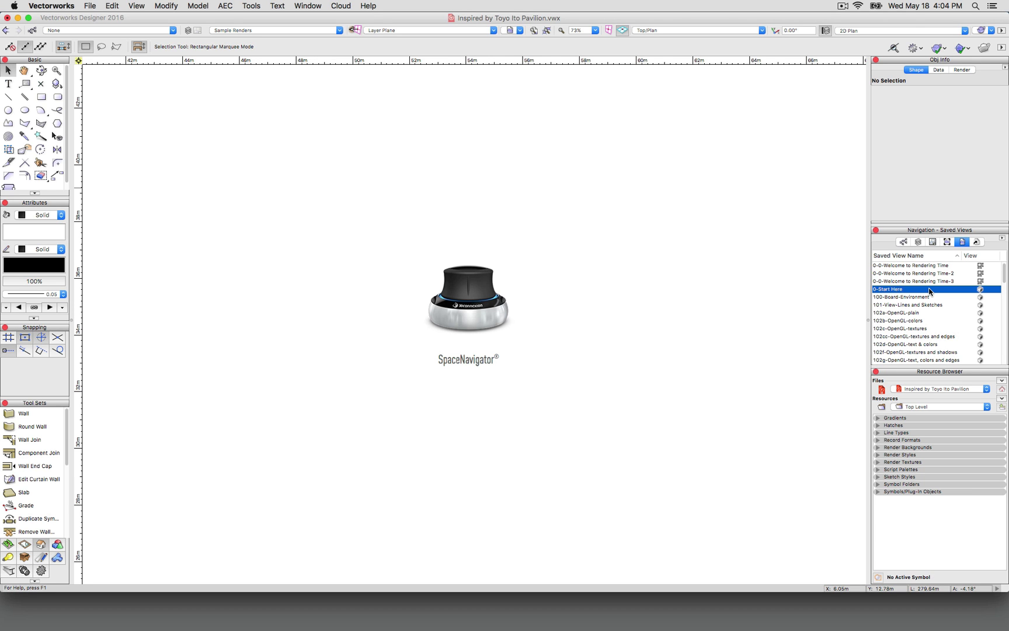
pyautogui.doubleClick(929, 290)
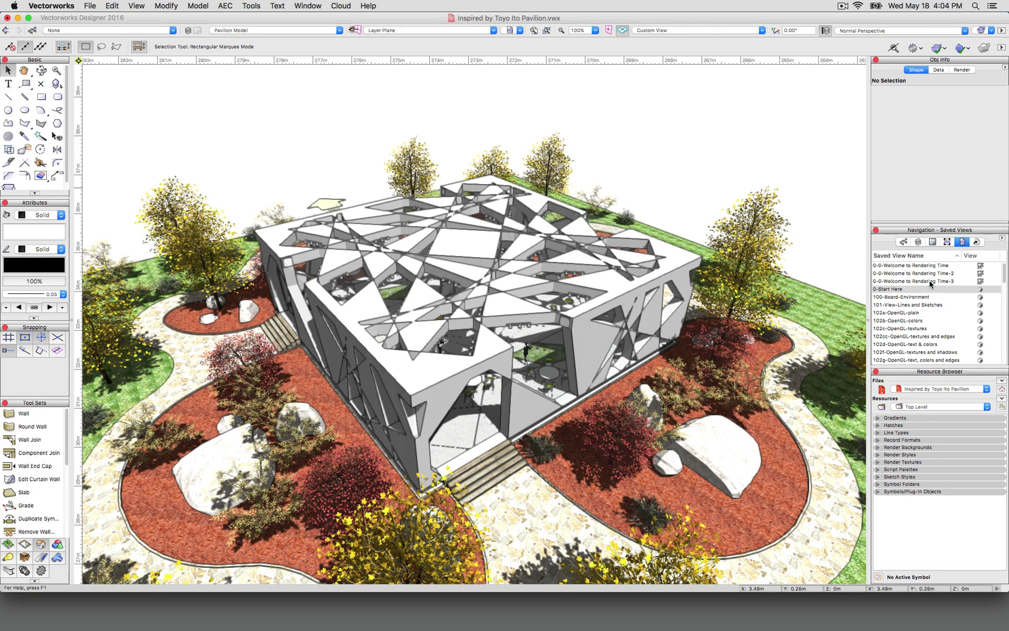
pyautogui.doubleClick(930, 281)
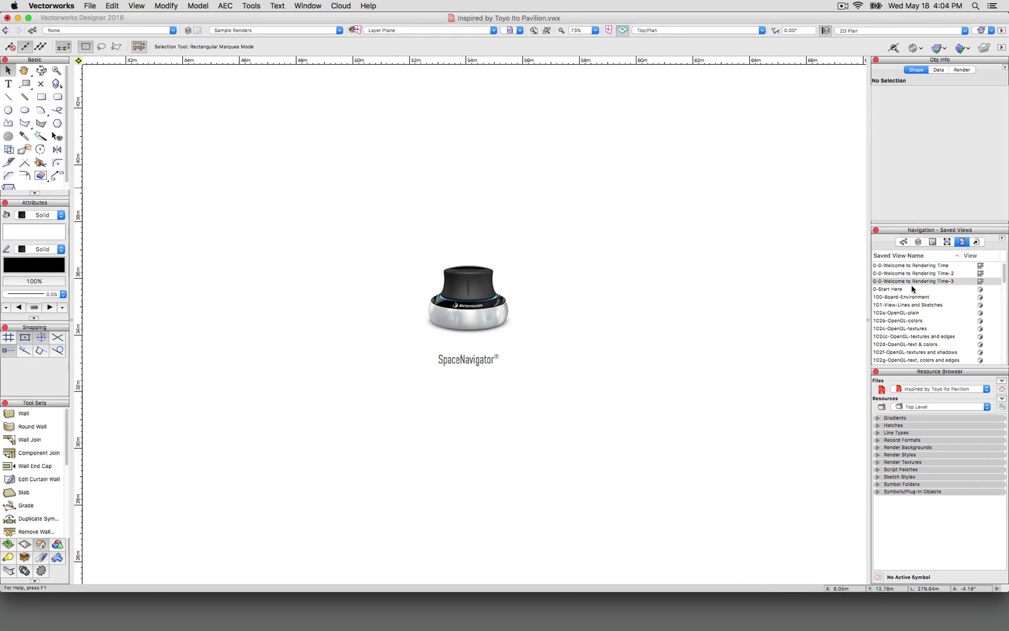
pyautogui.click(910, 289)
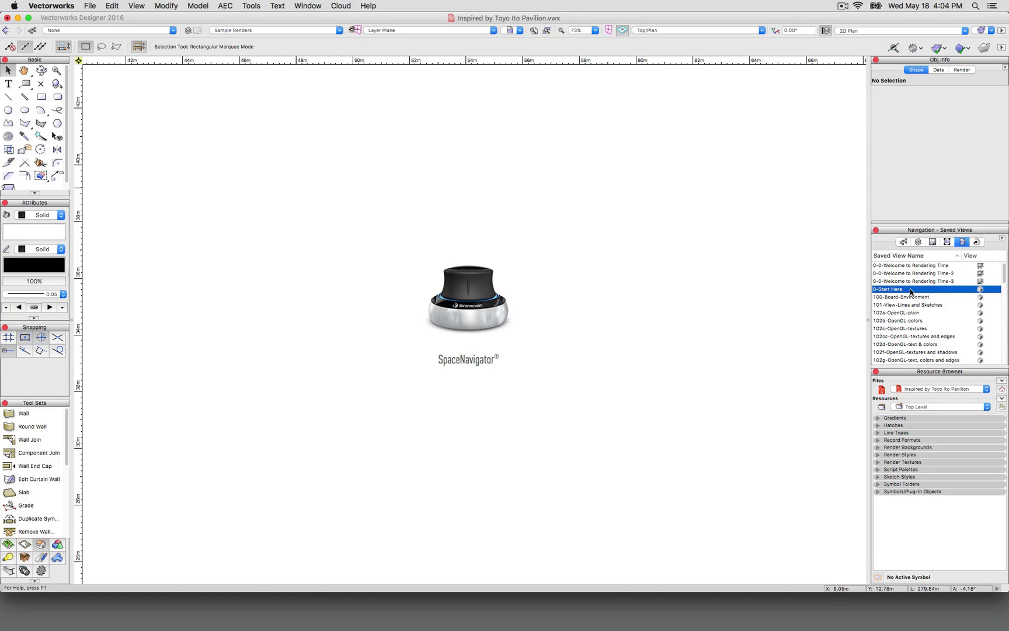
pyautogui.doubleClick(910, 289)
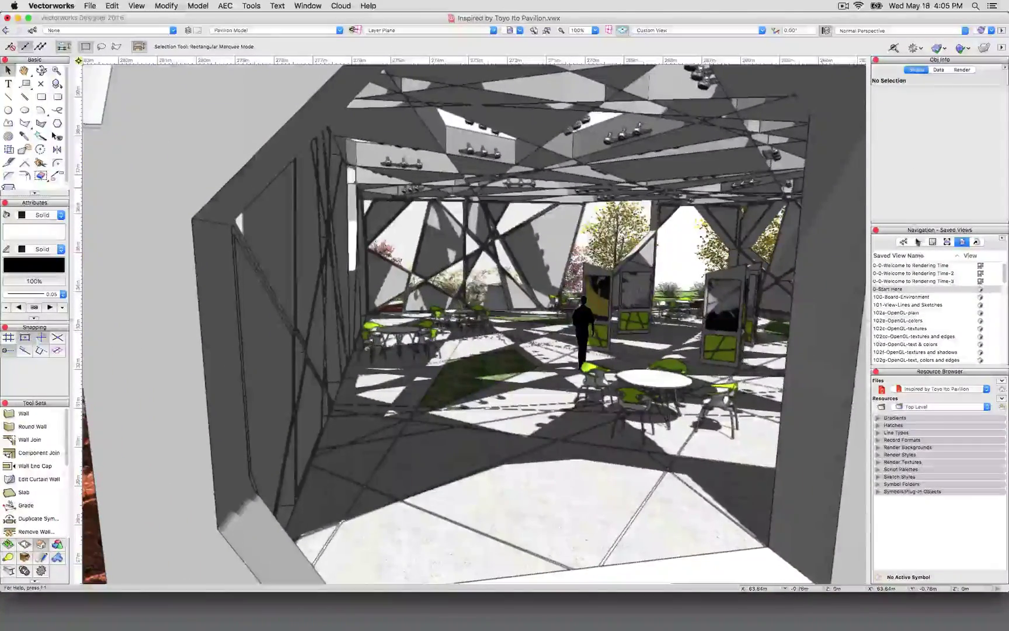
# Activate the saved view 100-Board-Environment and decline the backup copy, disabling backups of this document for the remainder of the session
pyautogui.click(917, 297)
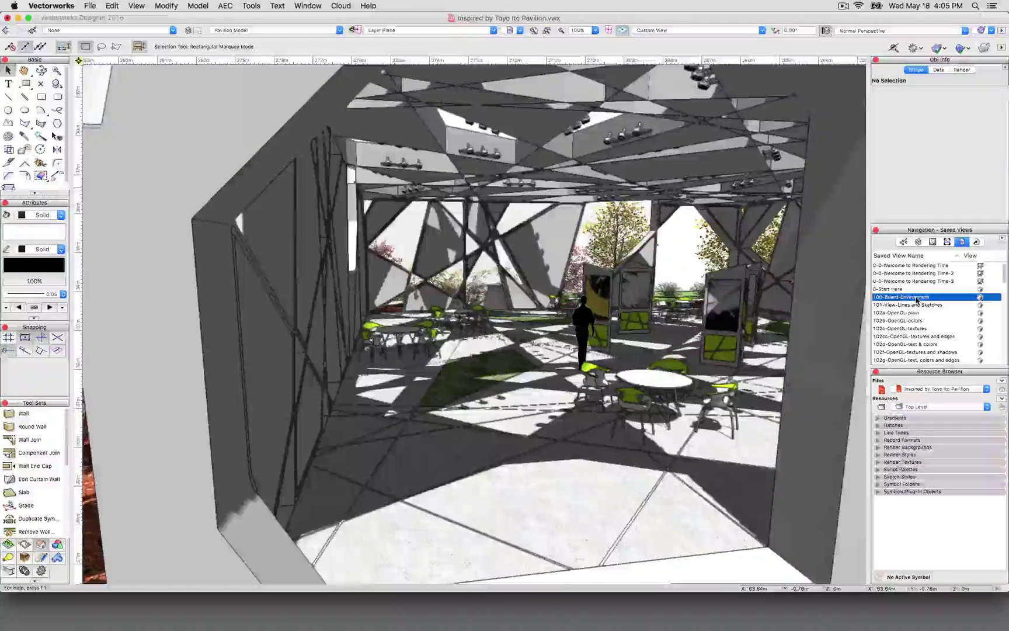
pyautogui.doubleClick(917, 298)
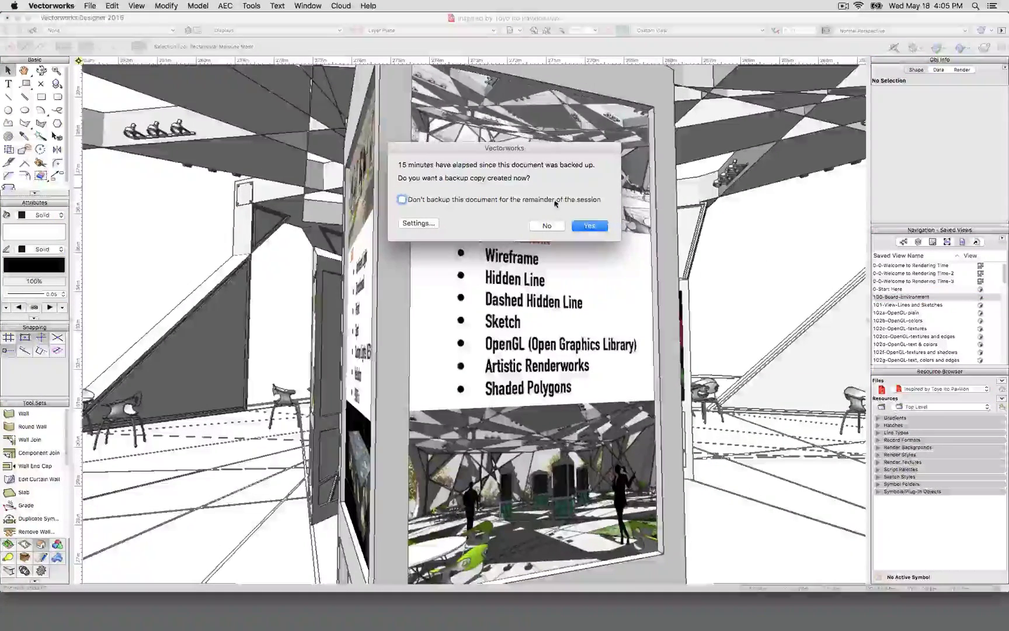
pyautogui.click(402, 199)
pyautogui.click(554, 225)
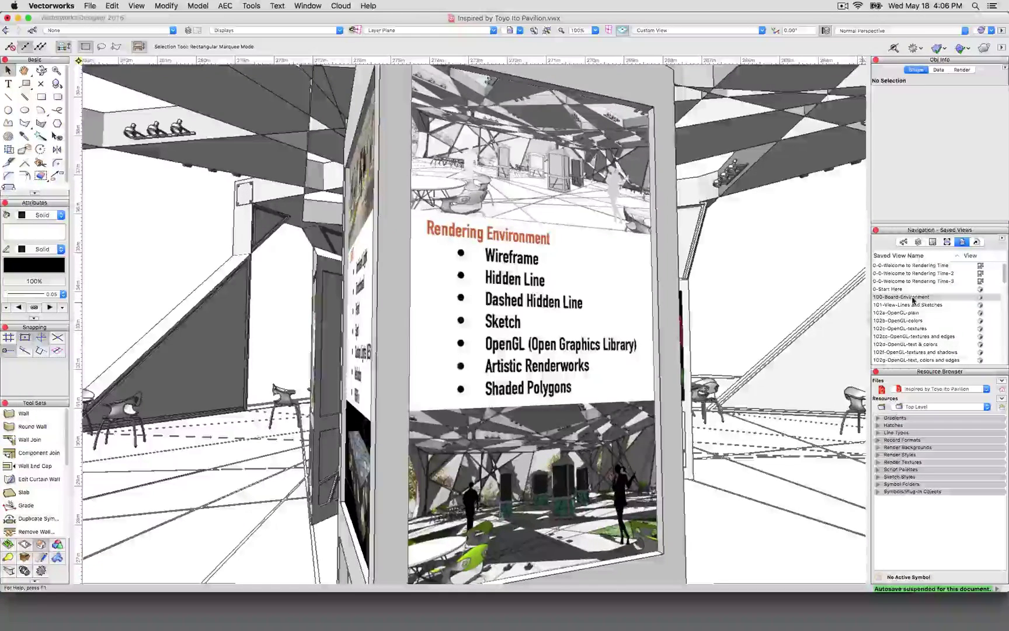
# Show the saved view 101-View-Lines and Sketches, followed by 102a-OpenGL-plain
pyautogui.click(912, 306)
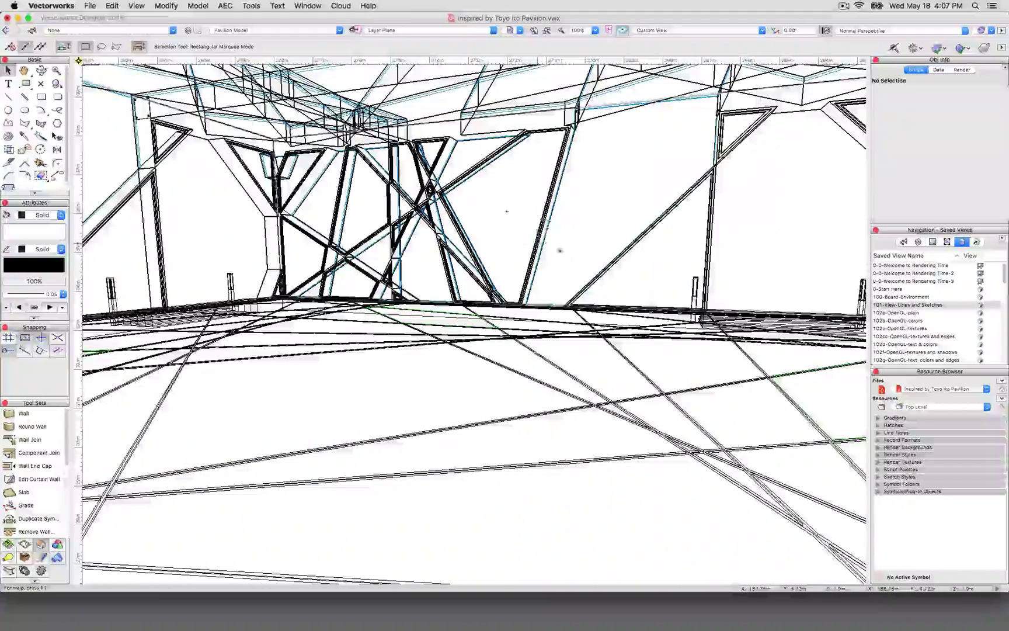
pyautogui.click(915, 313)
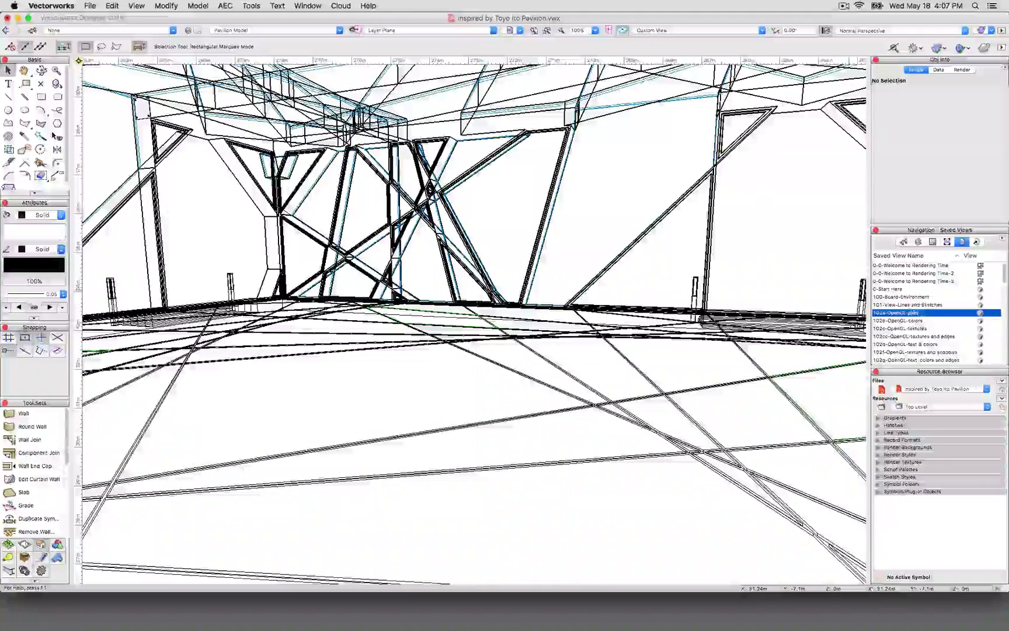
pyautogui.doubleClick(937, 315)
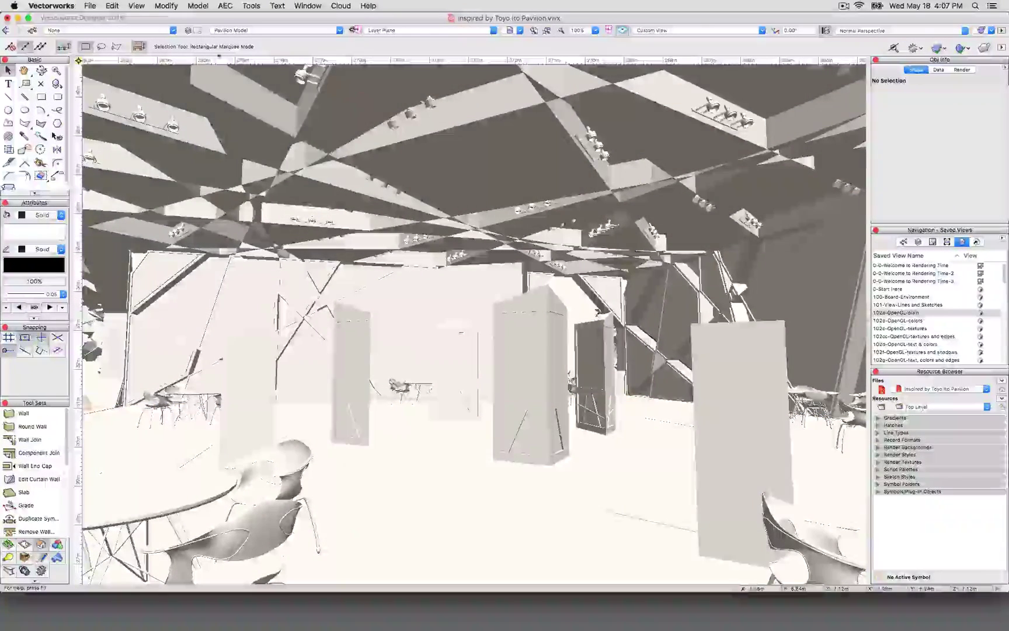
# Review the OpenGL rendering options of the plain pavilion view and close them without changes
pyautogui.click(136, 6)
pyautogui.moveTo(165, 70)
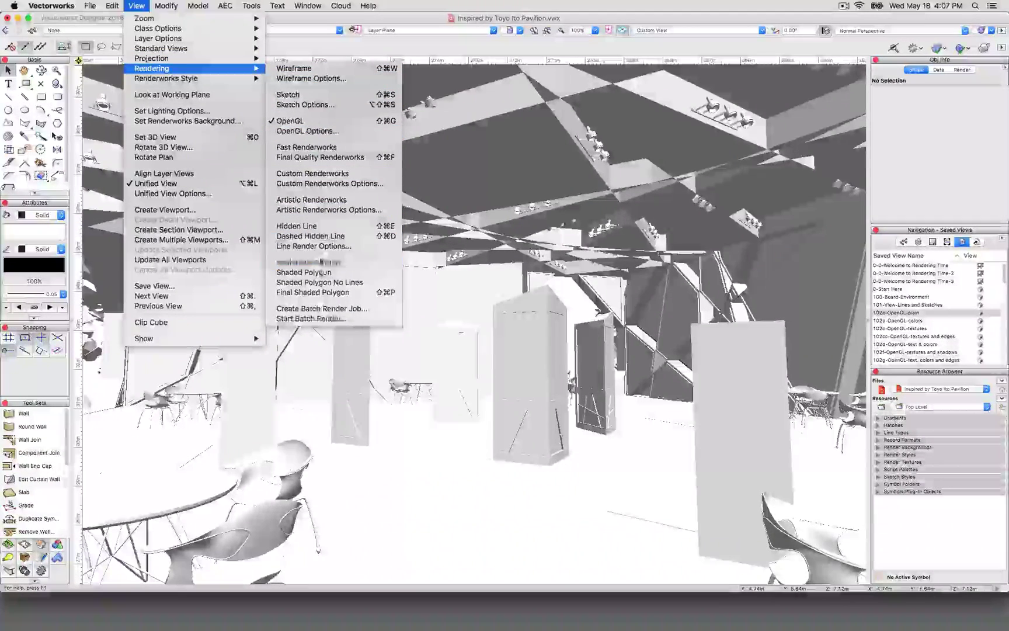
pyautogui.click(323, 132)
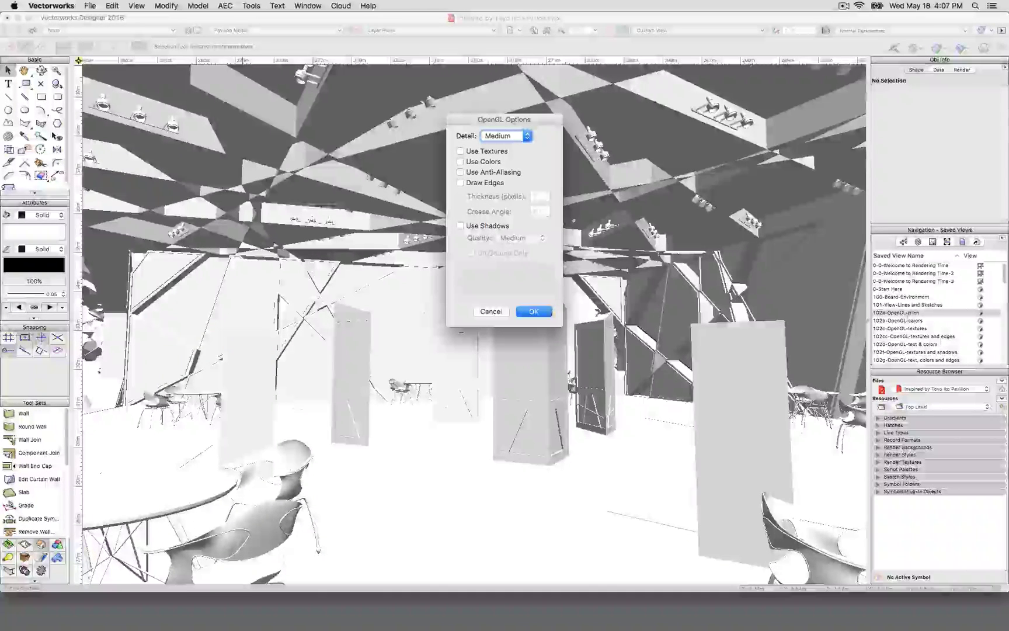
pyautogui.click(488, 311)
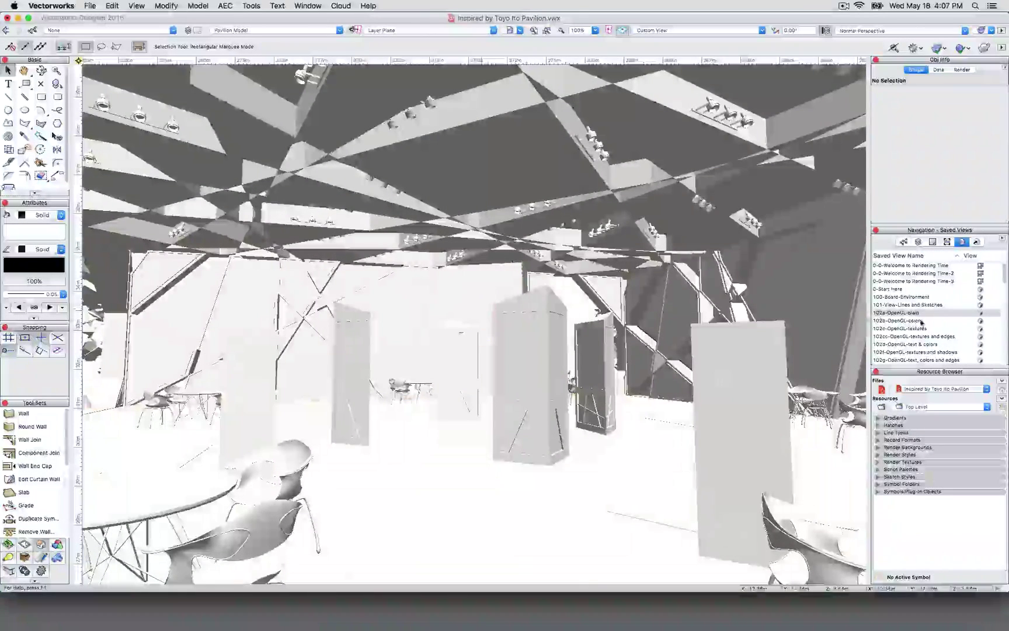
# Show the saved views 102b-OpenGL-colors and 102c-OpenGL-textures, and look around the pavilion interior in the textured view
pyautogui.doubleClick(920, 321)
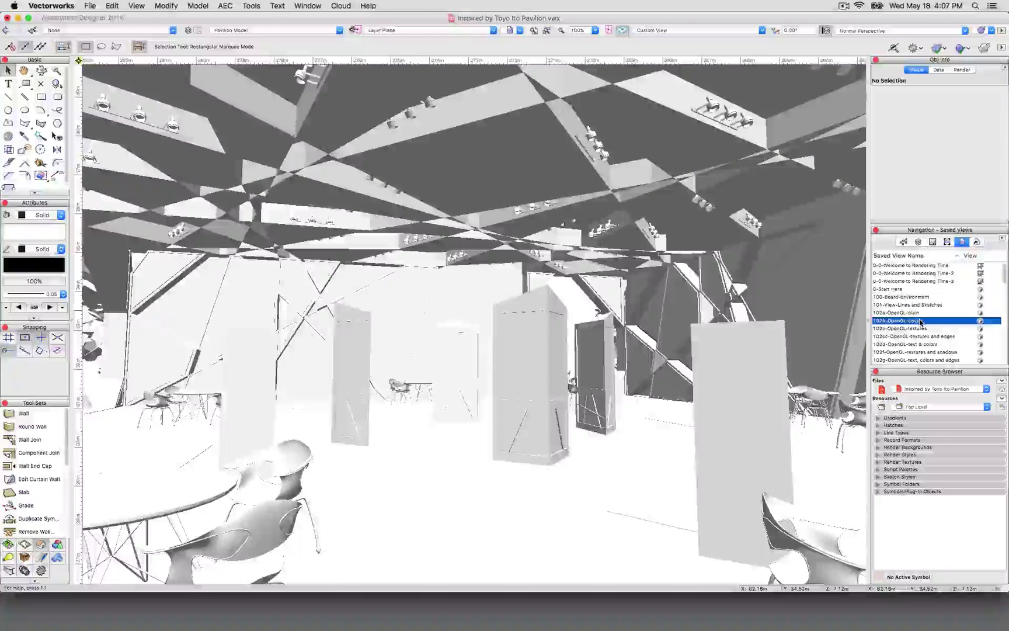
pyautogui.doubleClick(921, 321)
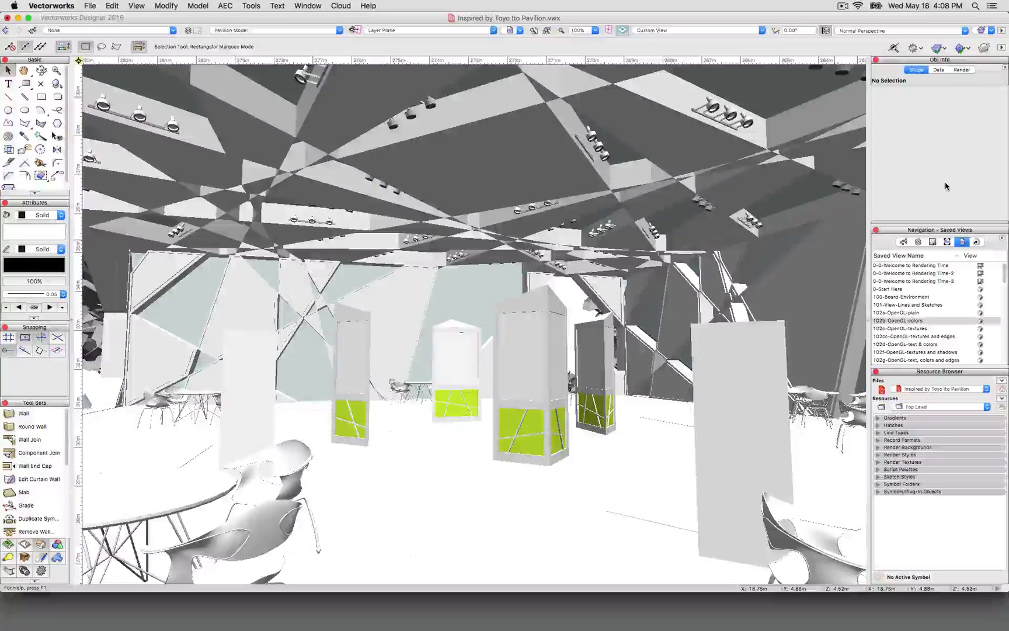
pyautogui.click(919, 329)
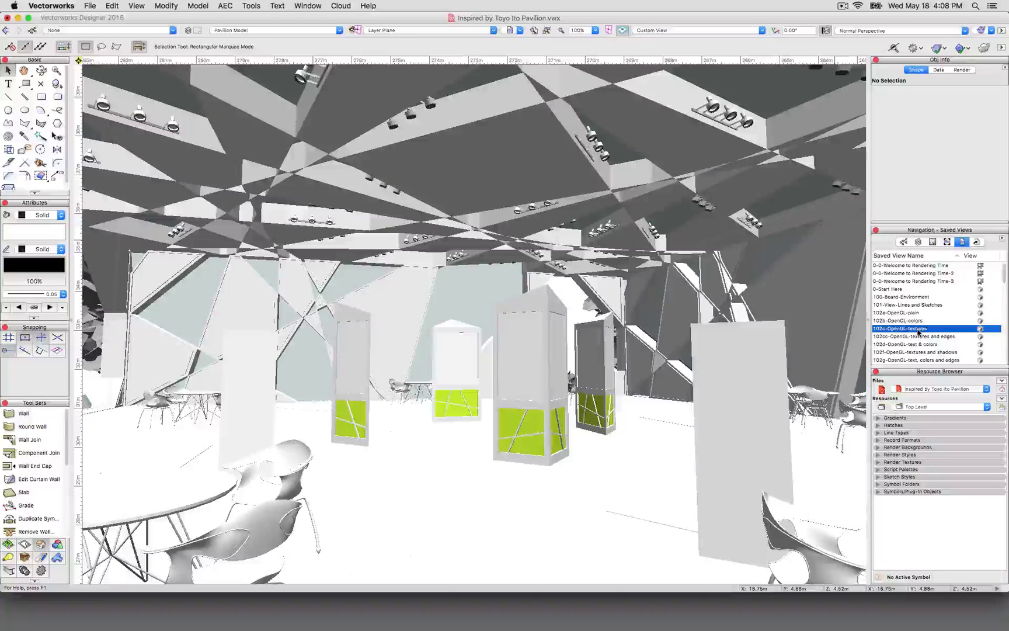
pyautogui.doubleClick(918, 328)
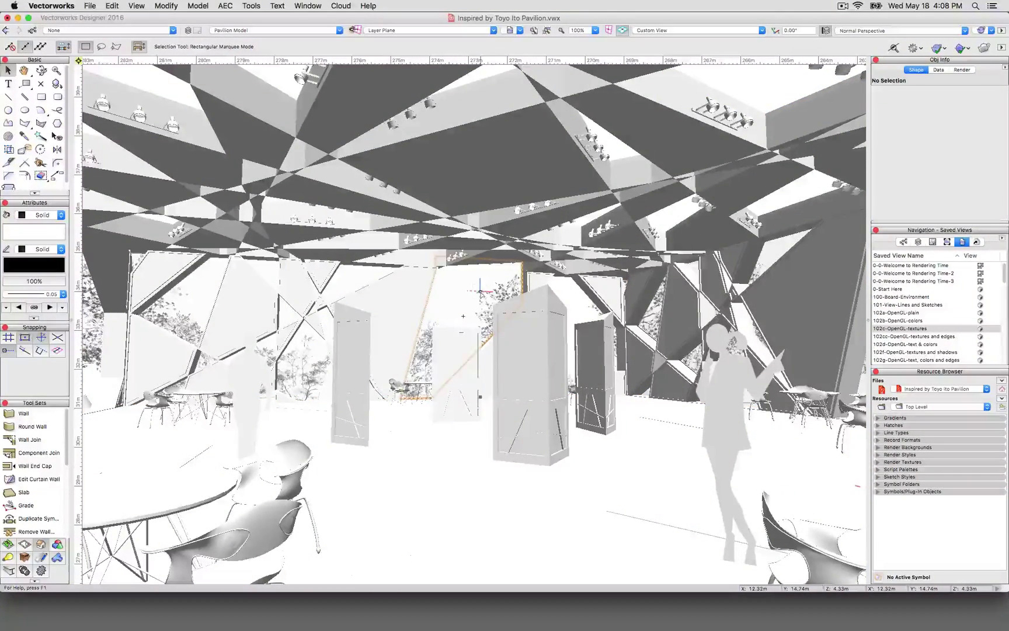
pyautogui.scroll(5, 480, 292)
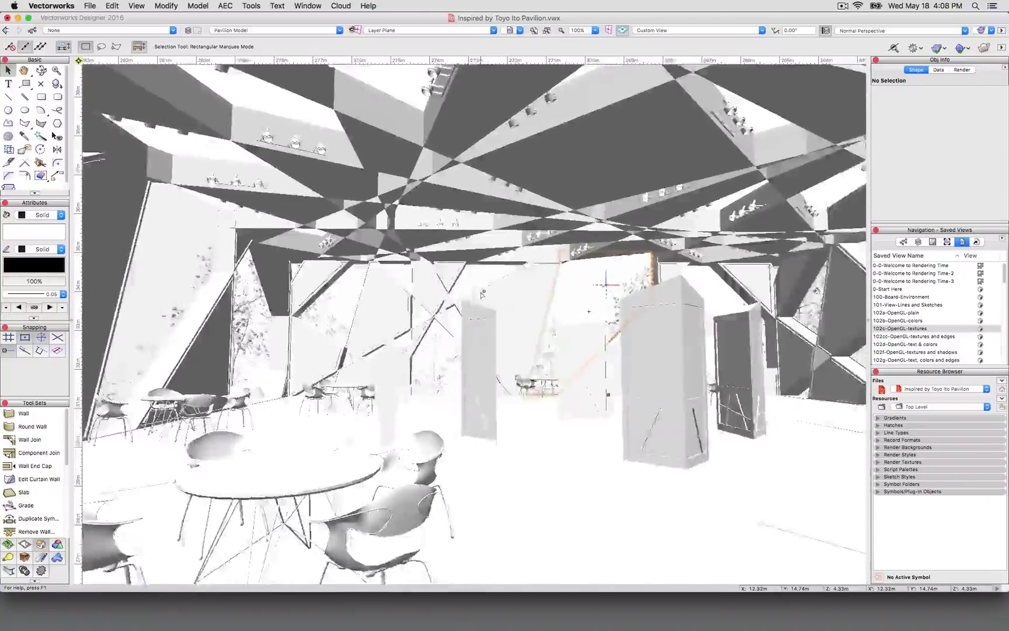
pyautogui.moveTo(482, 294); pyautogui.dragTo(697, 260, button='middle')
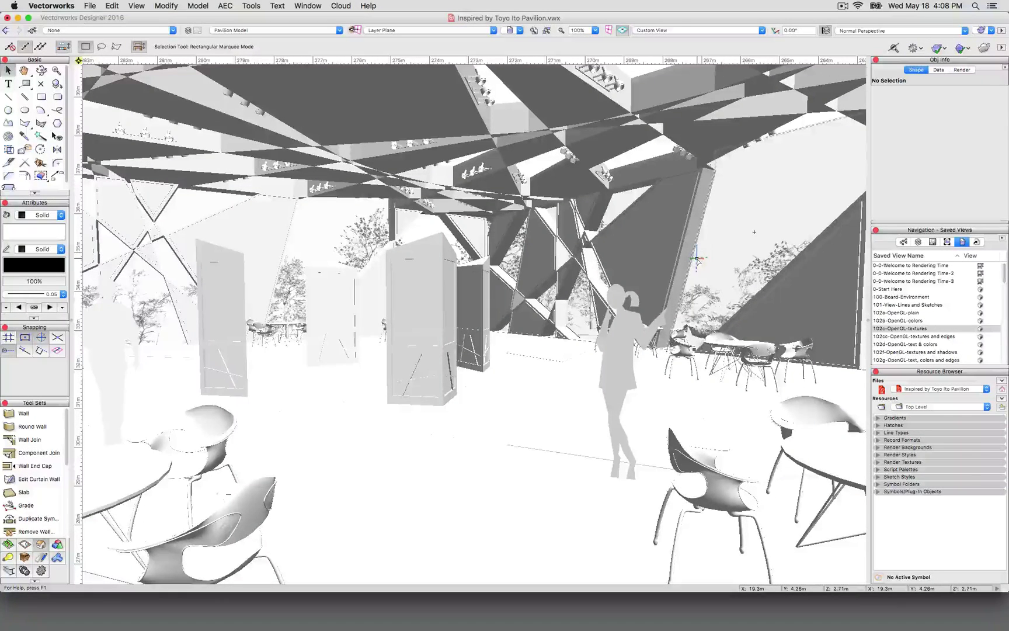
# Activate the saved view 102cc-OpenGL-textures and edges and try OpenGL edge thicknesses of 2 and 3 pixels
pyautogui.click(916, 337)
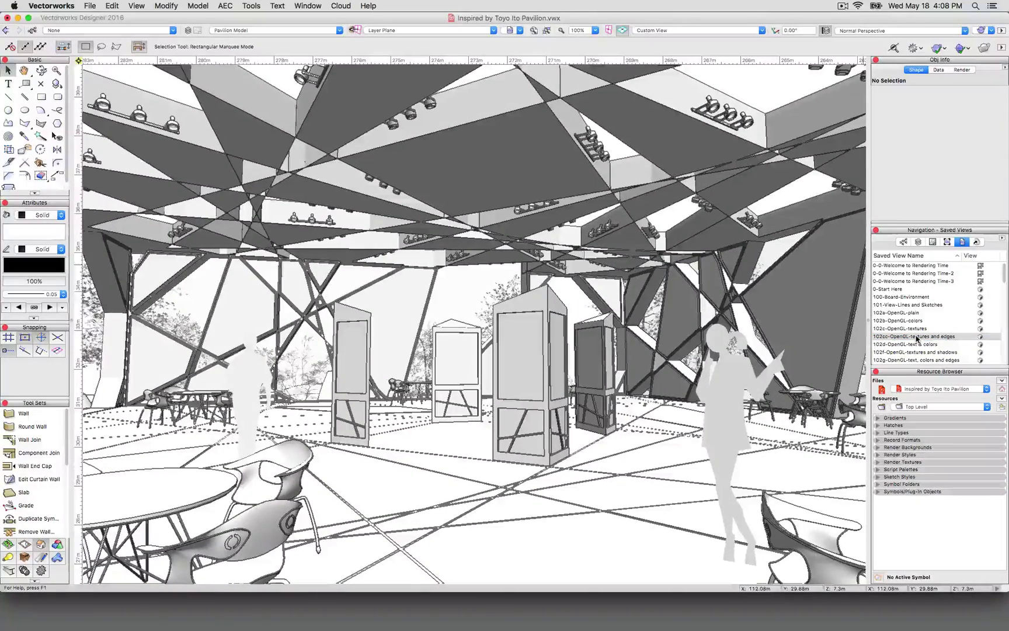
pyautogui.click(136, 6)
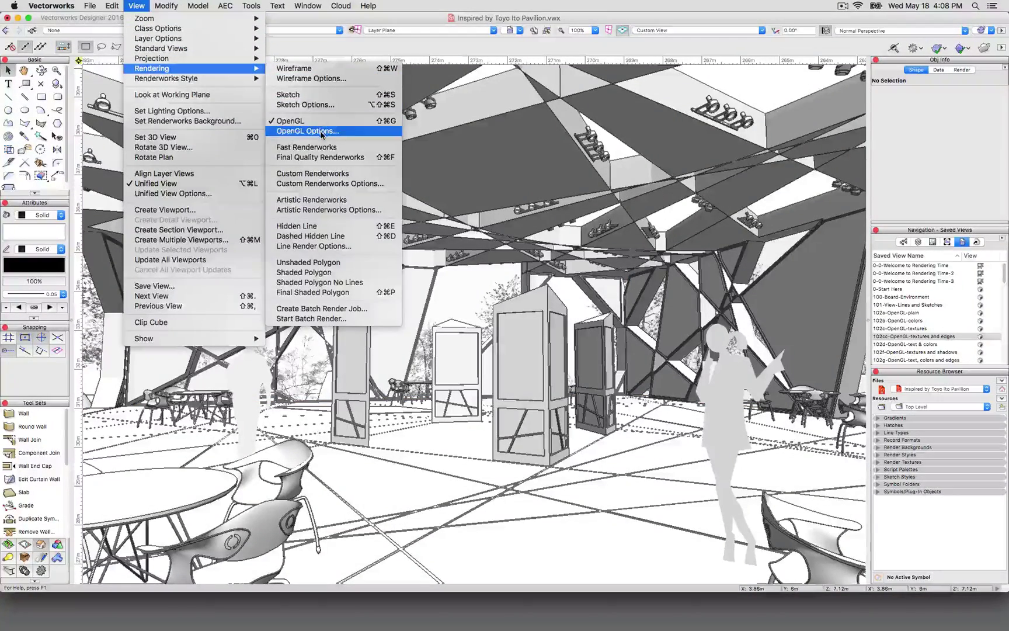
pyautogui.click(321, 132)
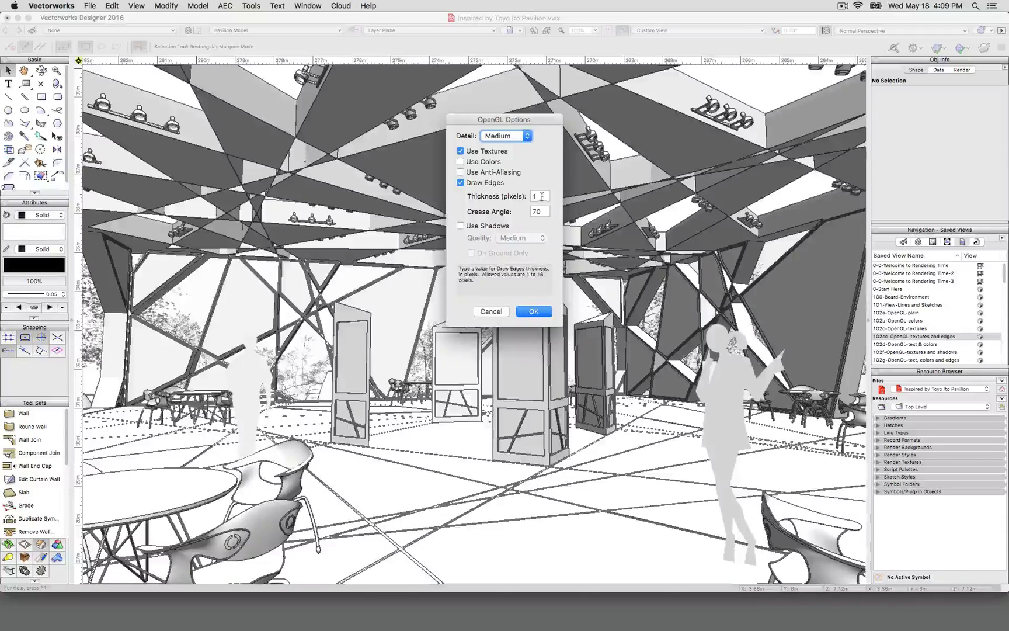
pyautogui.press('Tab')
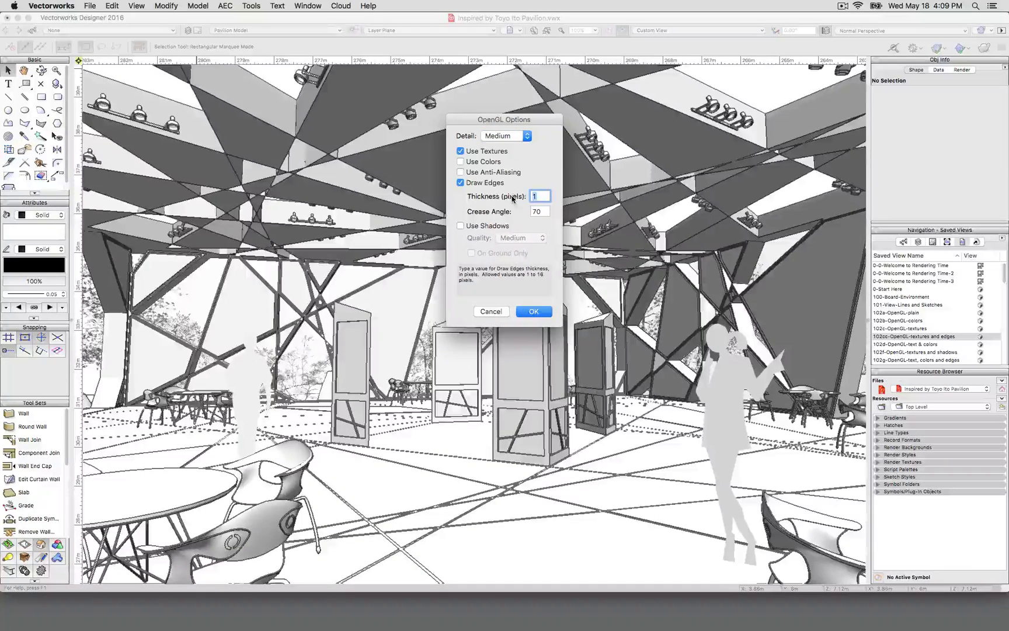
pyautogui.write('2')
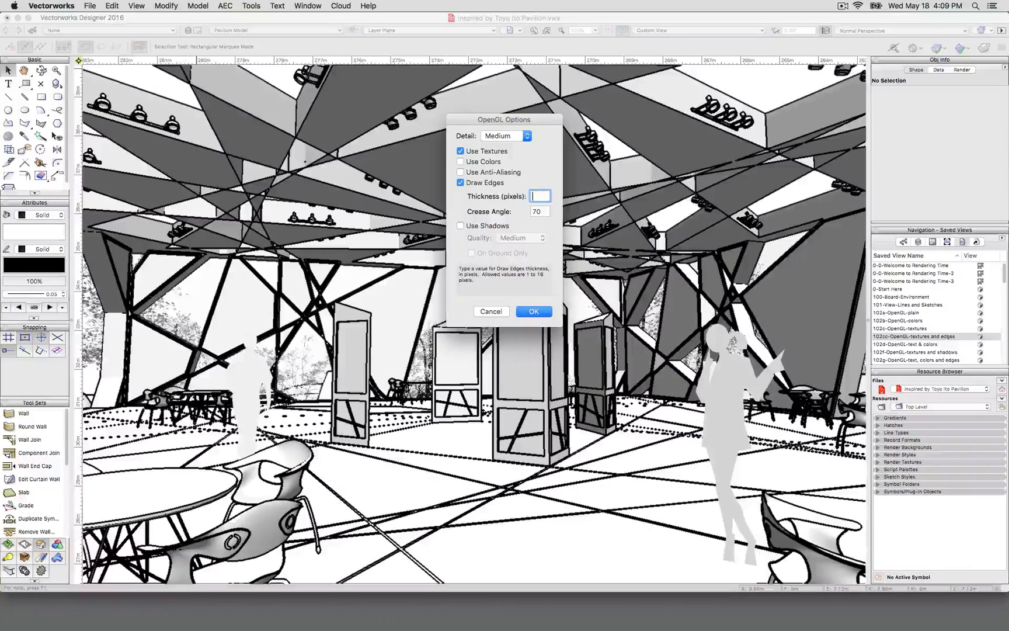
pyautogui.write('3')
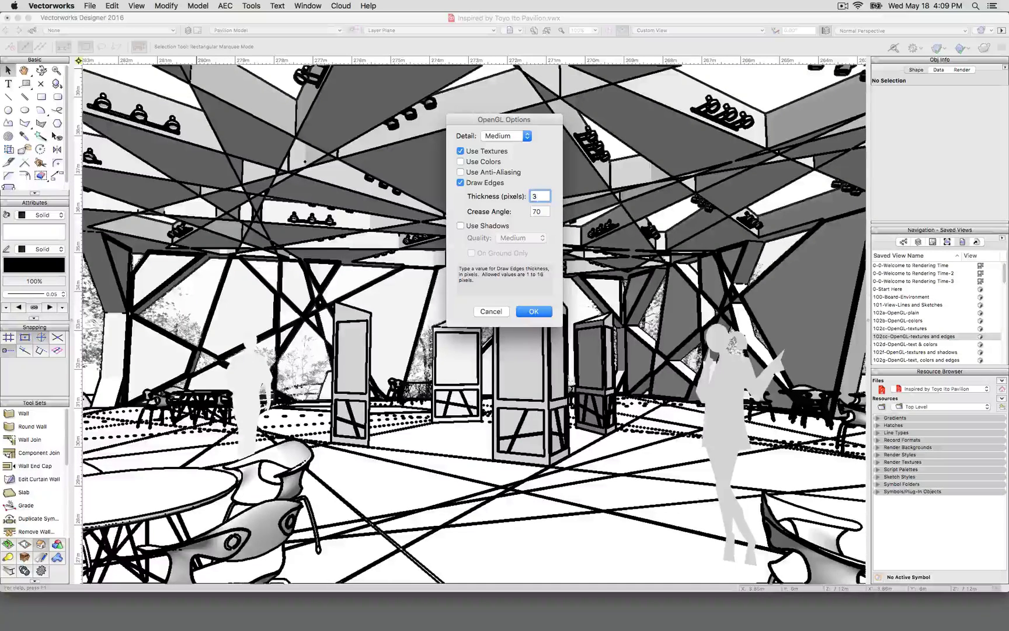
# Try a 1-pixel edge thickness with anti-aliasing enabled, and discard the OpenGL option changes
pyautogui.press('BackSpace')
pyautogui.write('1')
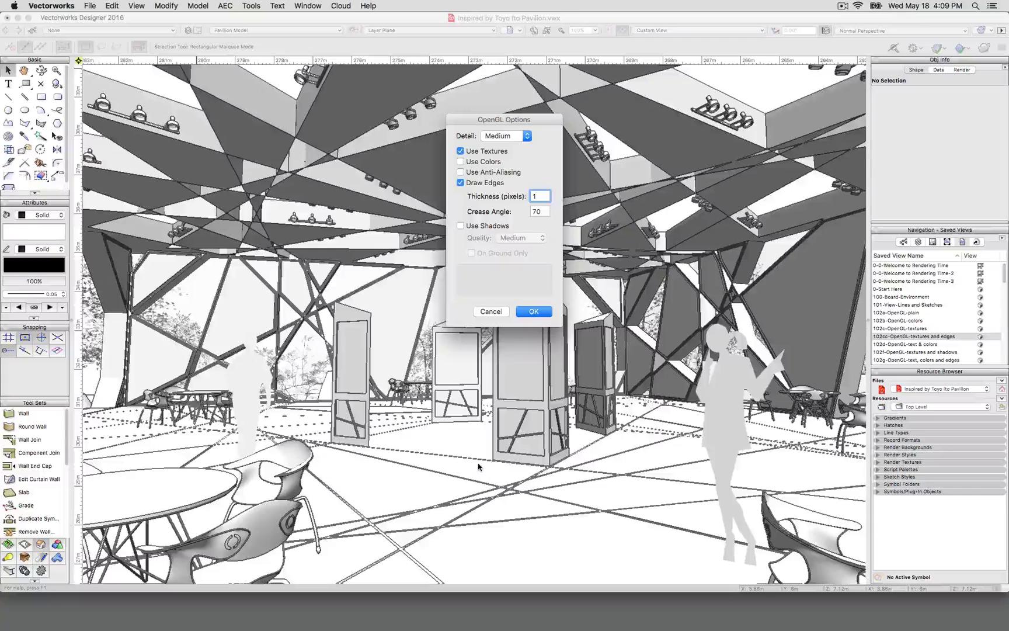
pyautogui.click(497, 173)
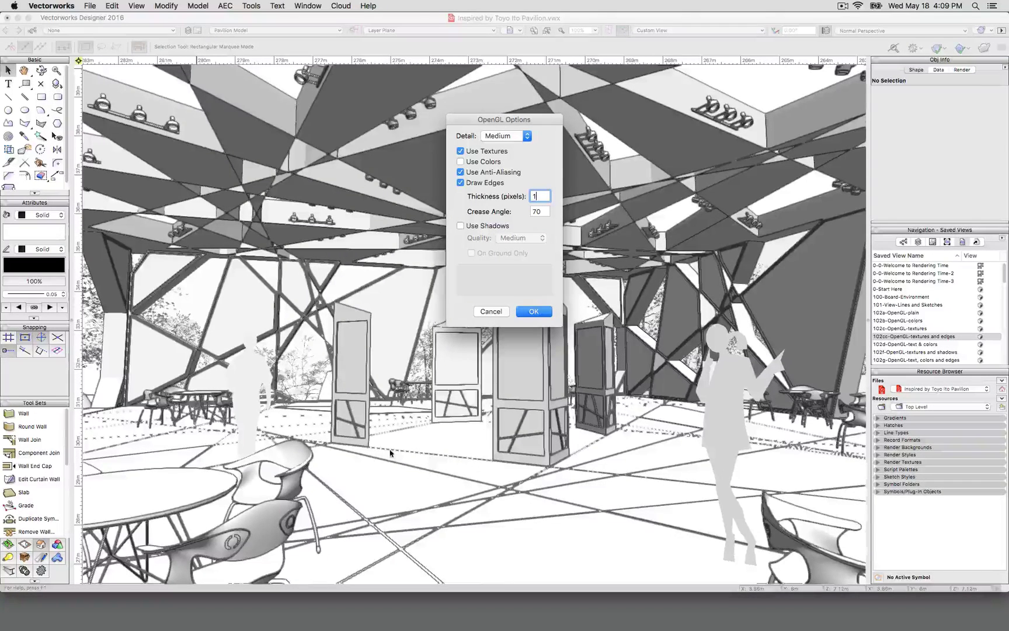
pyautogui.click(499, 312)
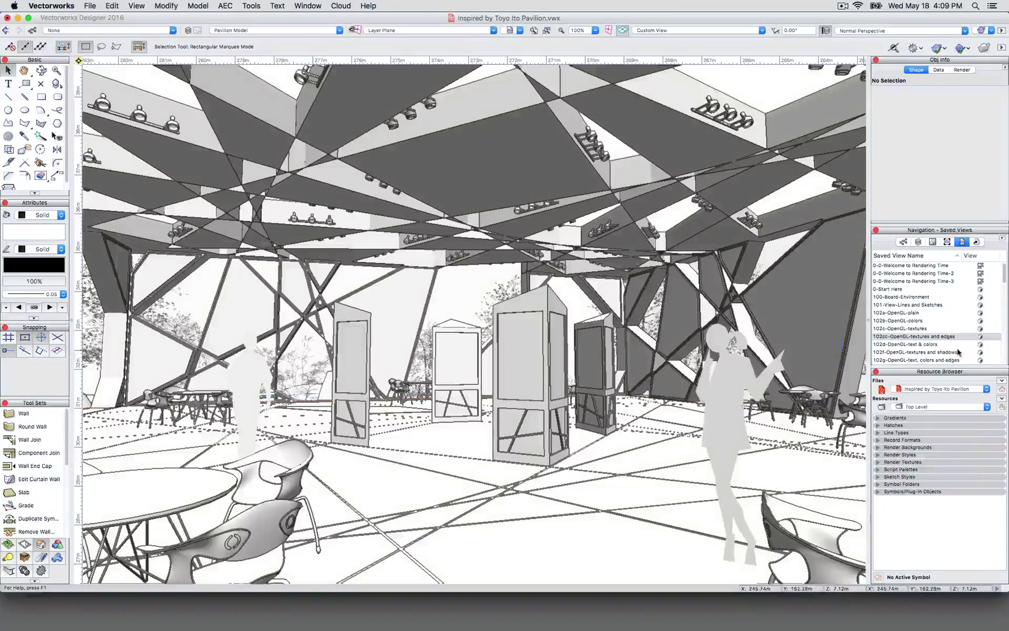
# Show the pavilion interior with the saved view 102d-OpenGL-text & colors
pyautogui.click(938, 346)
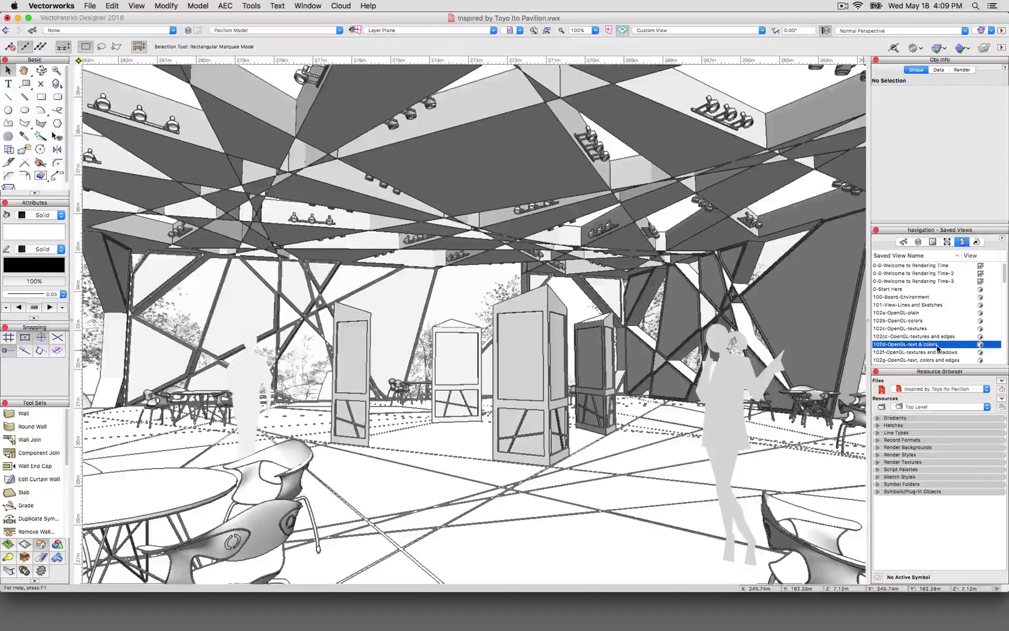
pyautogui.doubleClick(938, 348)
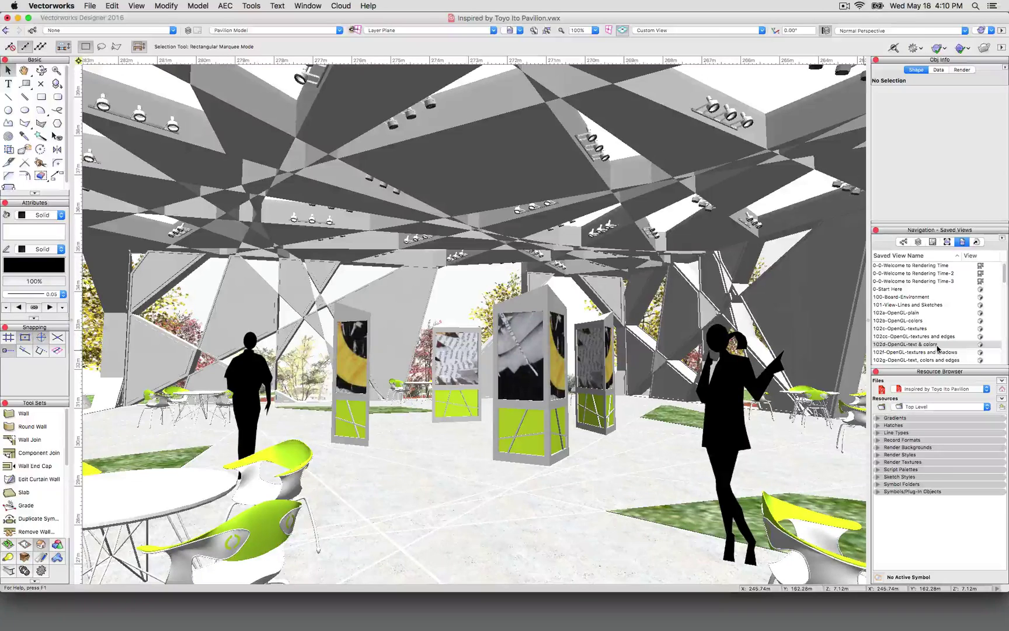
pyautogui.doubleClick(937, 344)
# Show the pavilion interior with the saved view 102f-OpenGL-textures and shadows
pyautogui.scroll(-1, 928, 354)
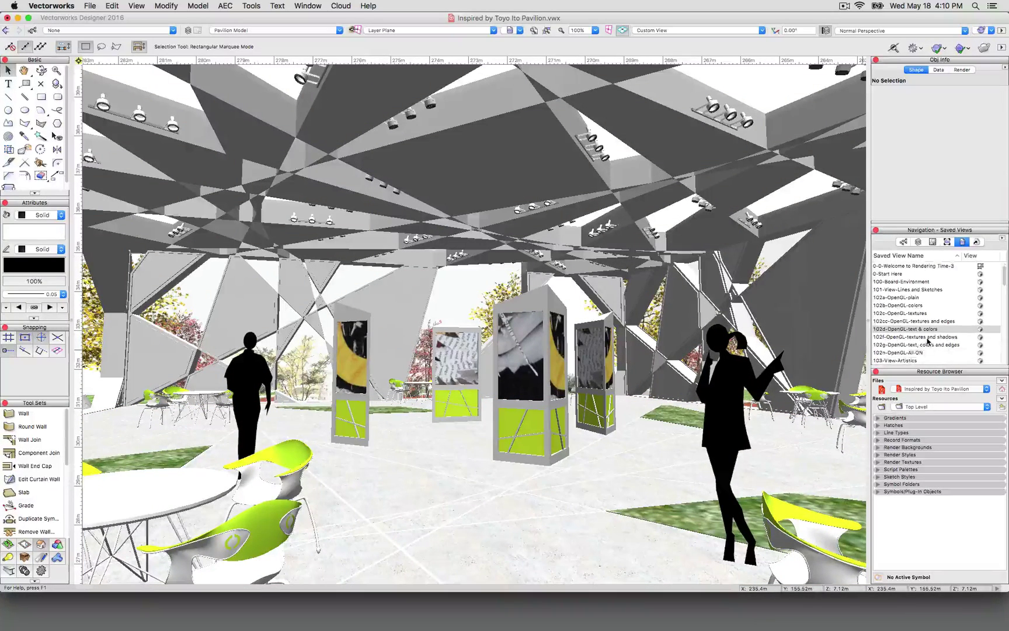
pyautogui.click(928, 338)
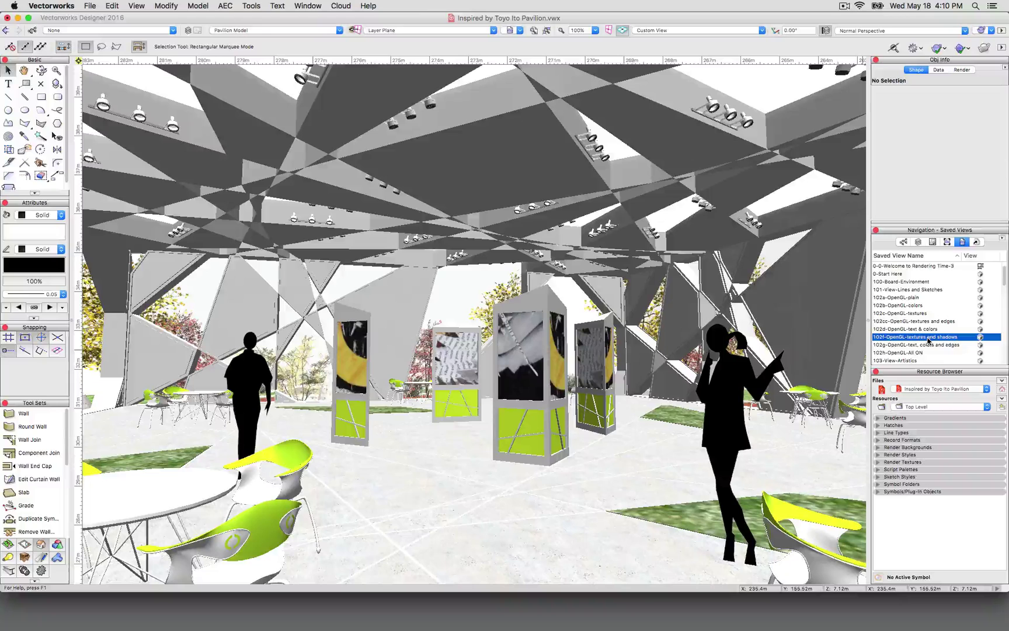
pyautogui.doubleClick(929, 338)
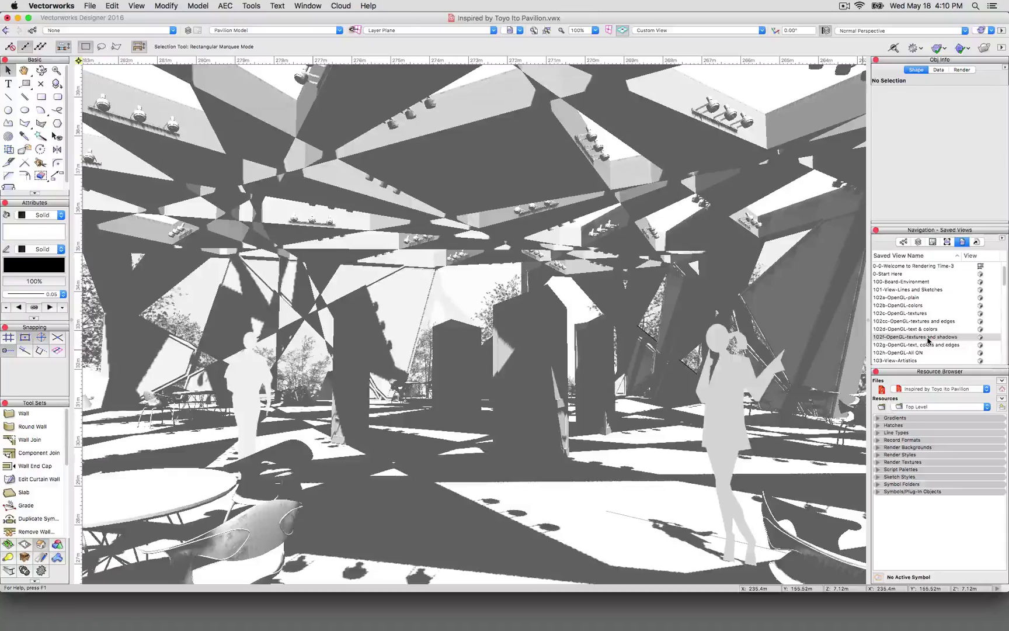
pyautogui.doubleClick(928, 341)
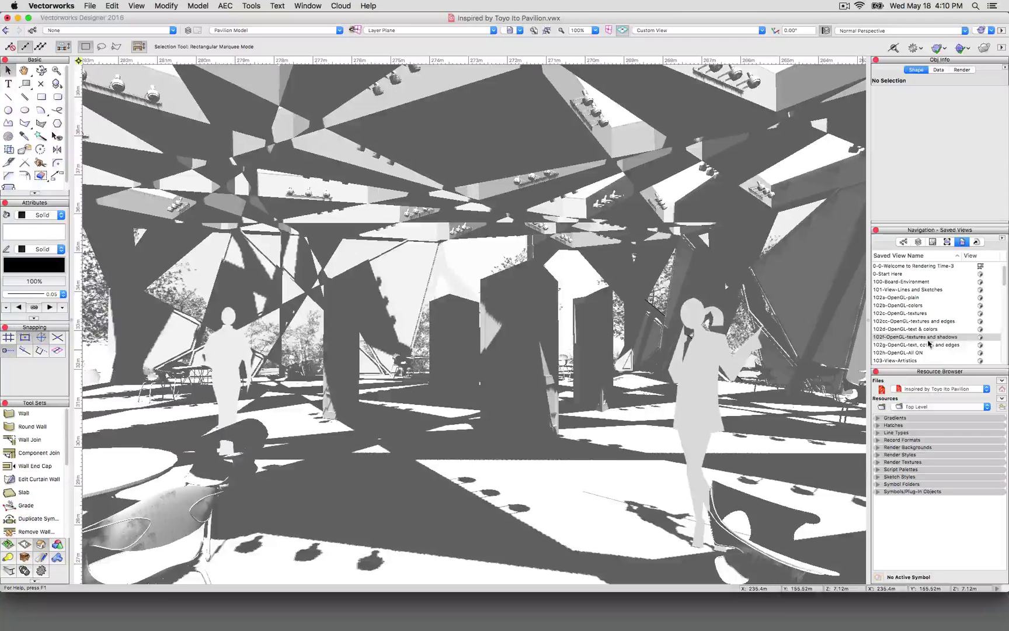
# Show the pavilion interior with the saved view 102h-OpenGL-All ON
pyautogui.click(915, 353)
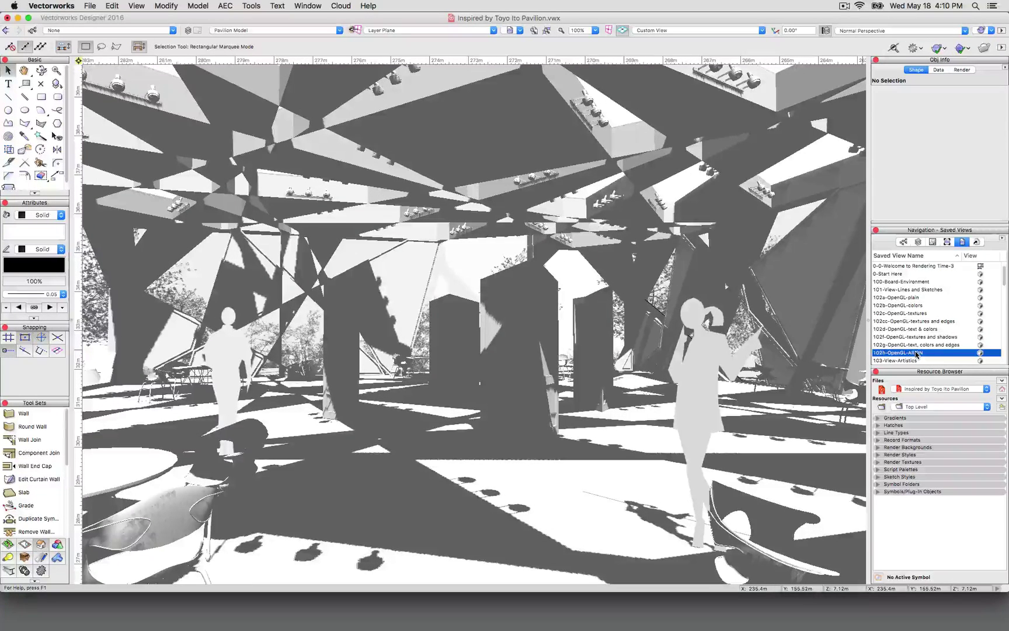
pyautogui.doubleClick(916, 353)
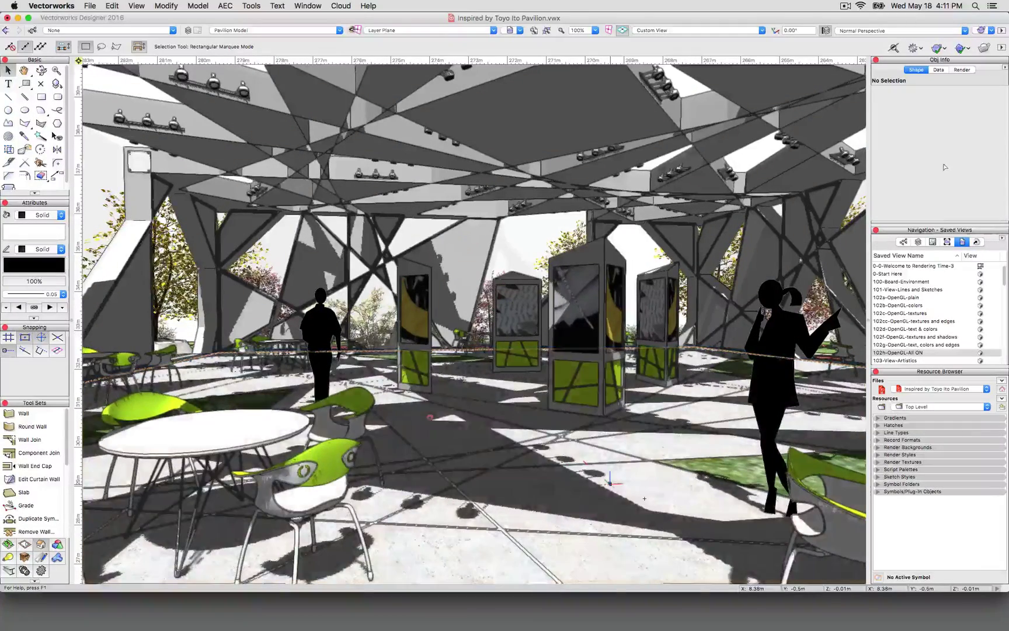
# Try the Low and High detail levels in the OpenGL options, and discard the changes
pyautogui.click(136, 6)
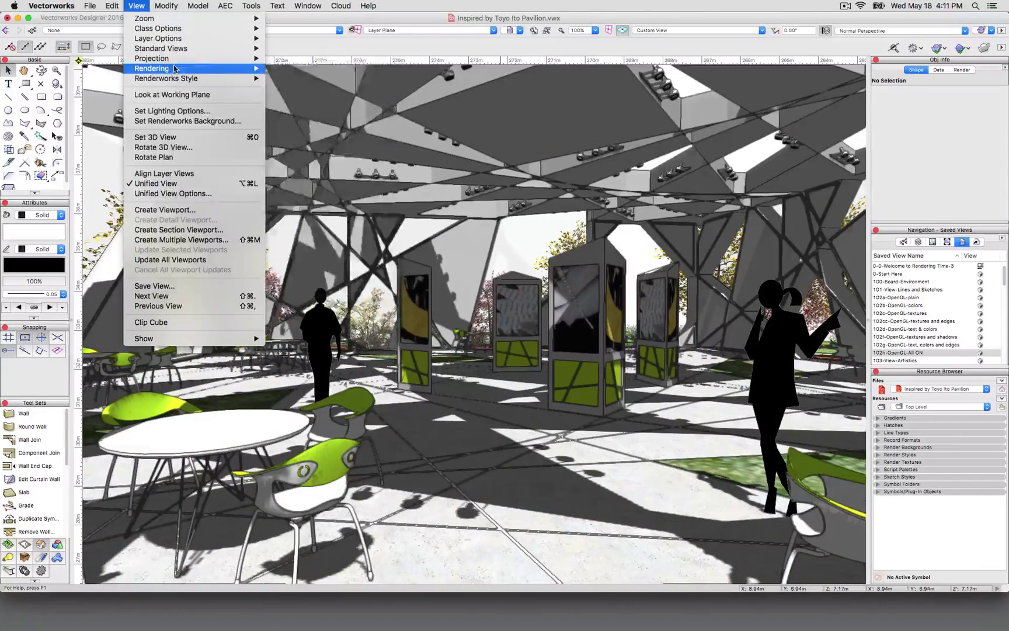
pyautogui.moveTo(178, 69)
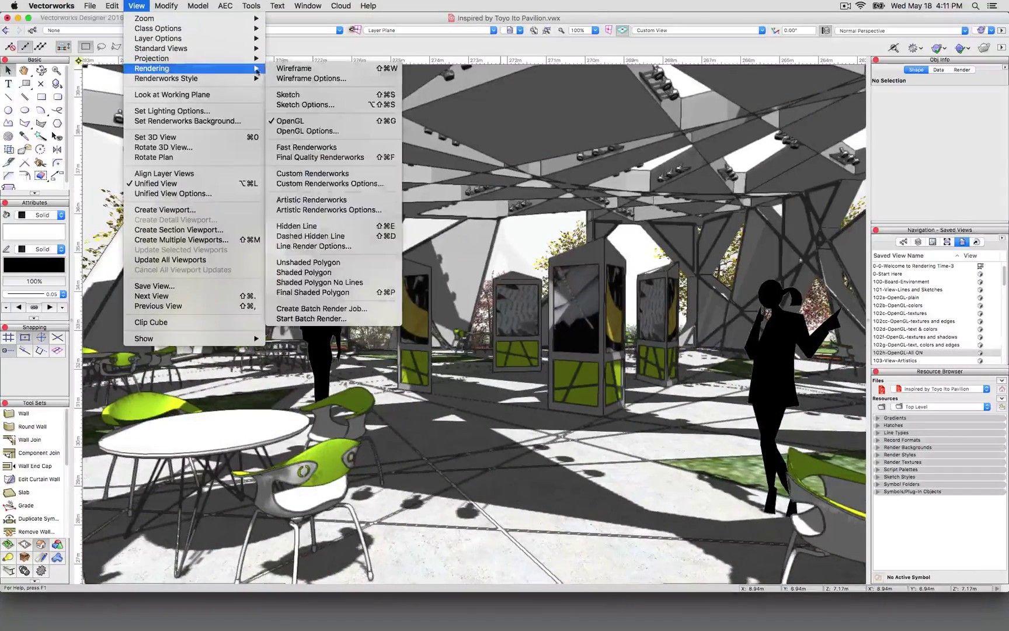
pyautogui.click(315, 130)
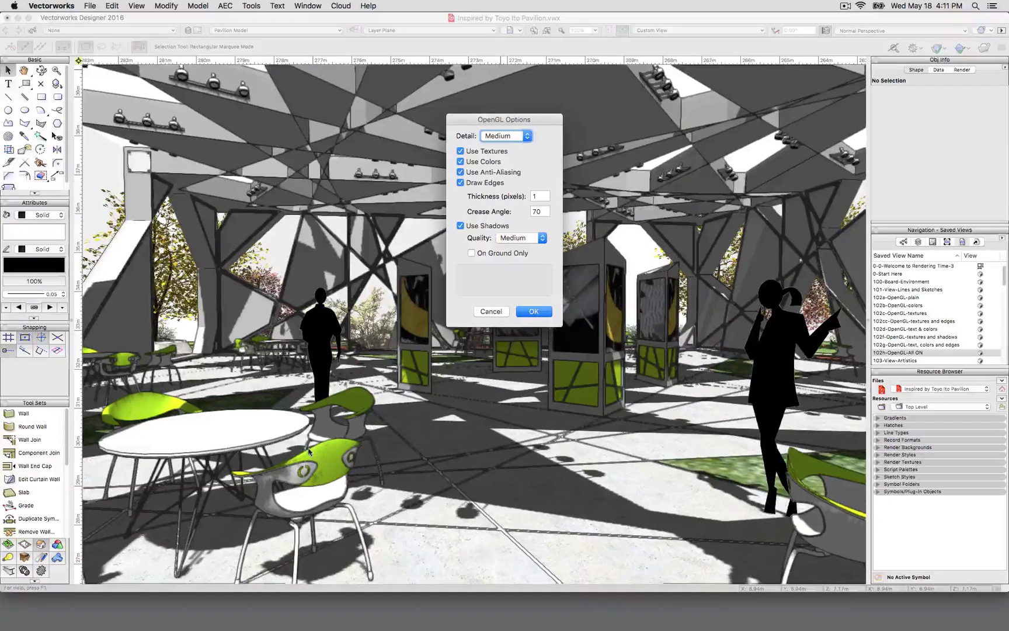
pyautogui.click(498, 135)
pyautogui.click(498, 128)
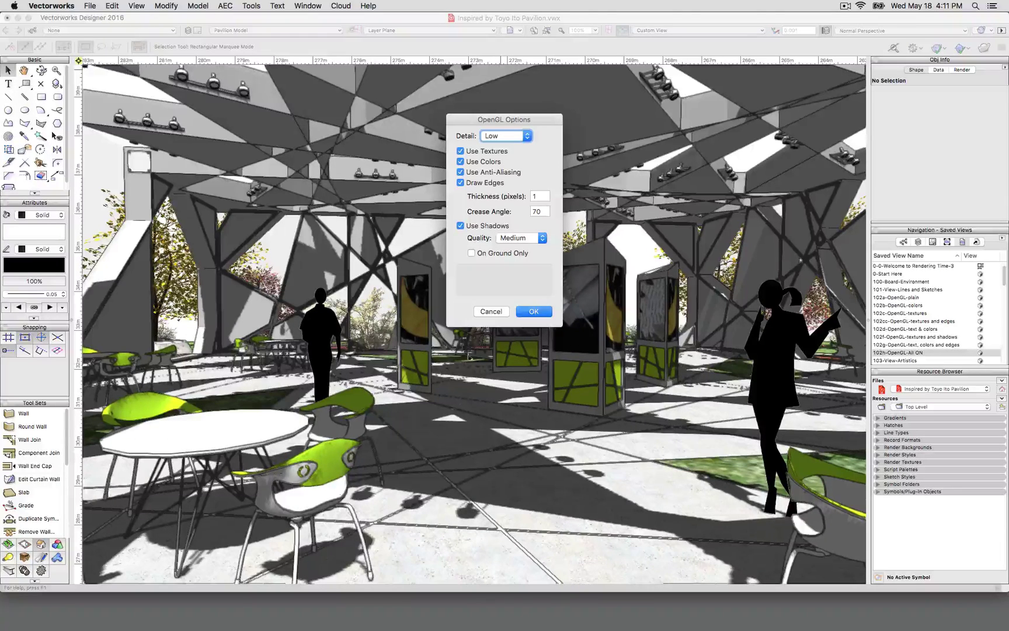
pyautogui.click(496, 137)
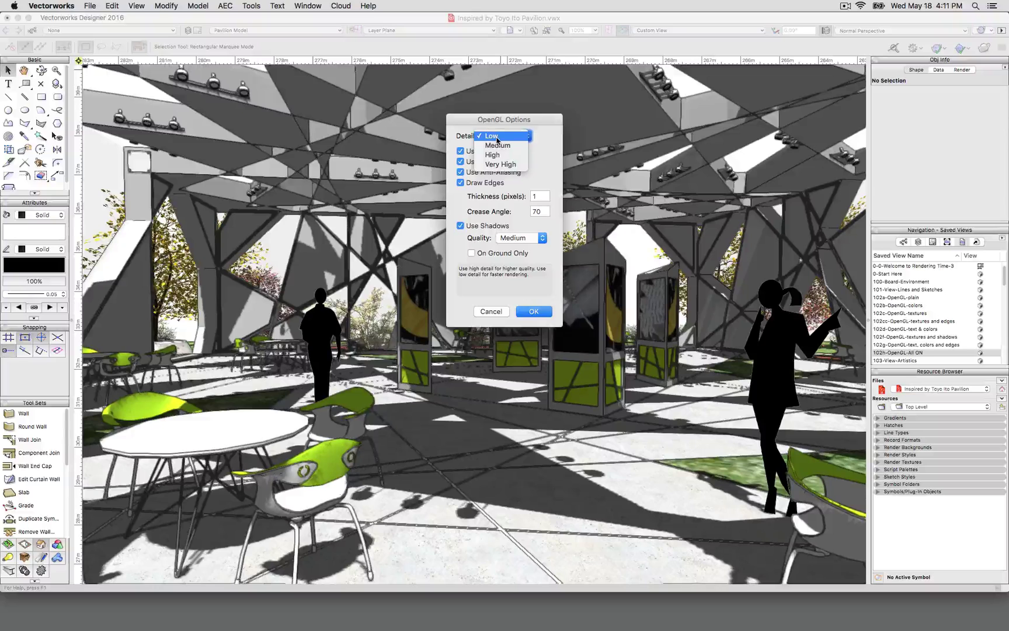
pyautogui.click(505, 155)
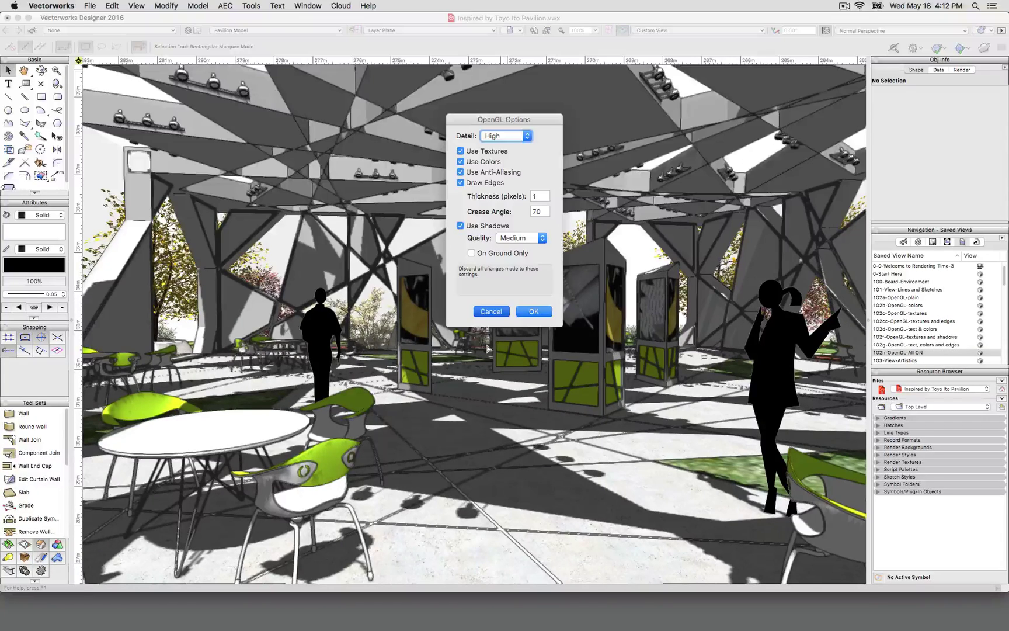
pyautogui.press('Return')
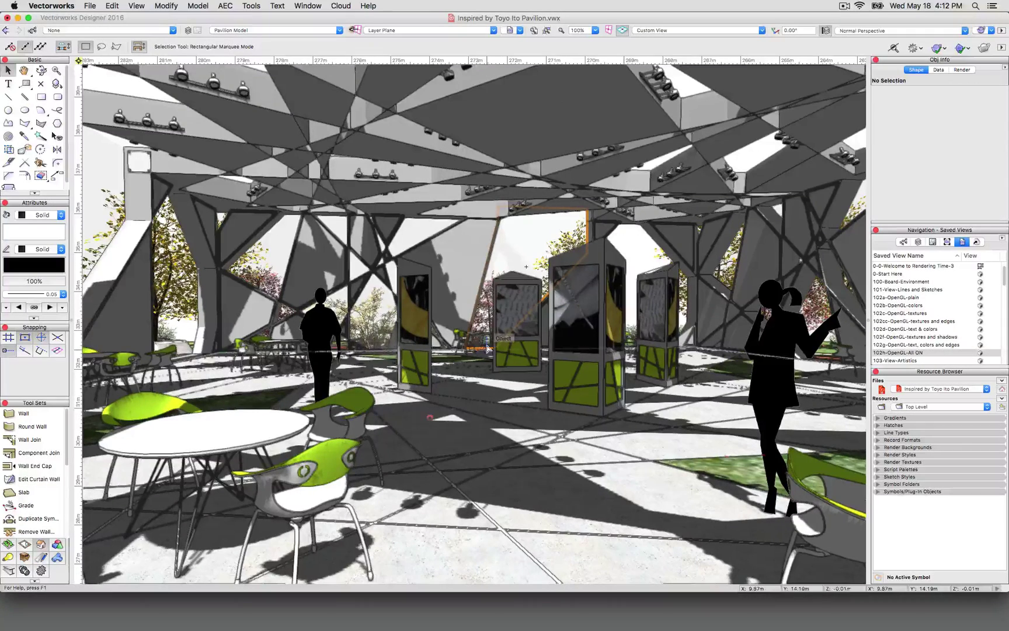
# Move through the OpenGL-rendered pavilion interior to view the round table and green chairs up close
pyautogui.moveTo(487, 348); pyautogui.dragTo(470, 359, button='middle')
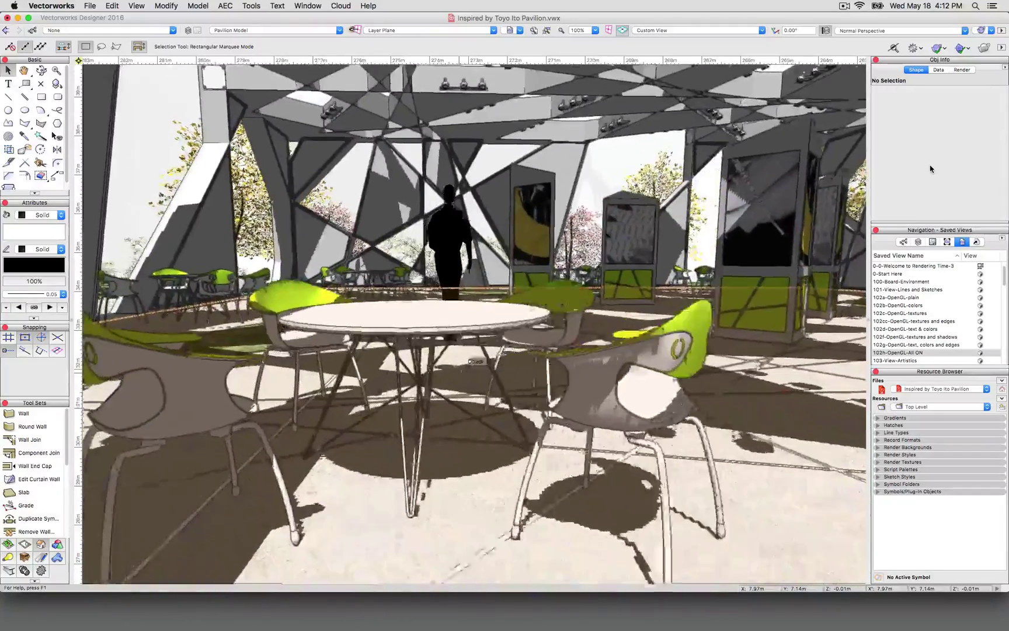